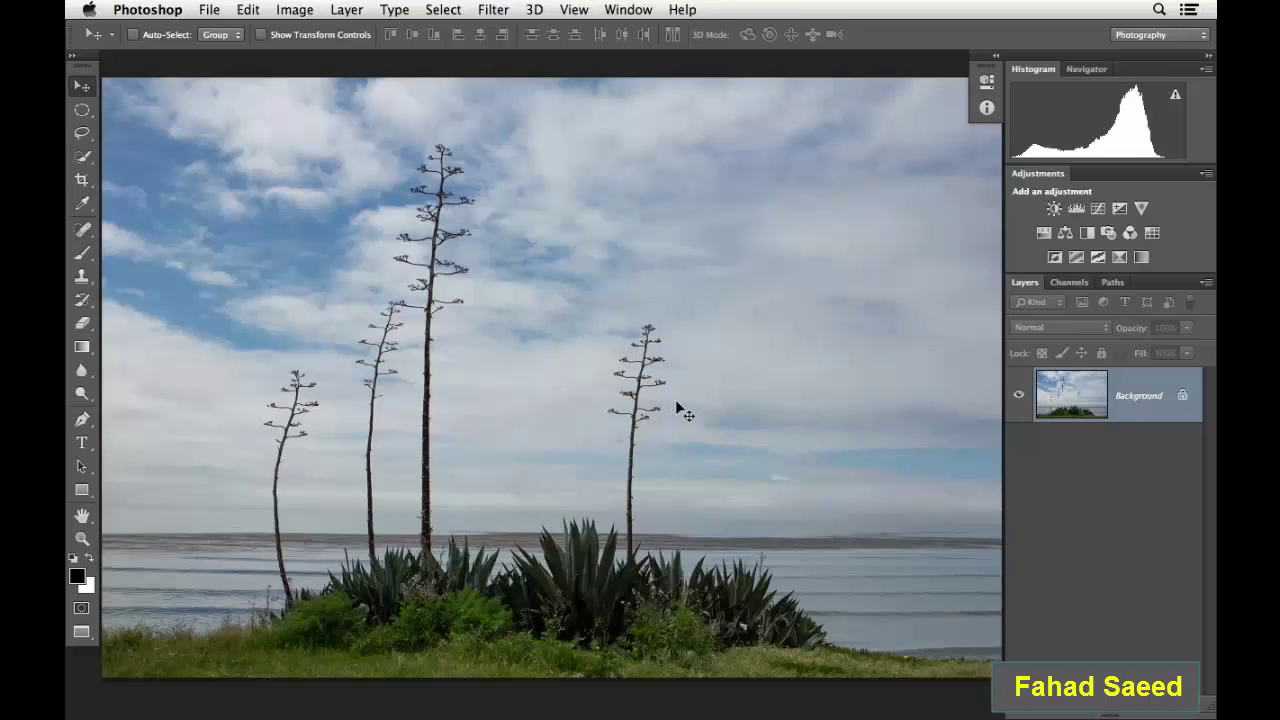
- Add a Black & White adjustment layer with Blues at 128 and Greens at 114
click(1087, 233)
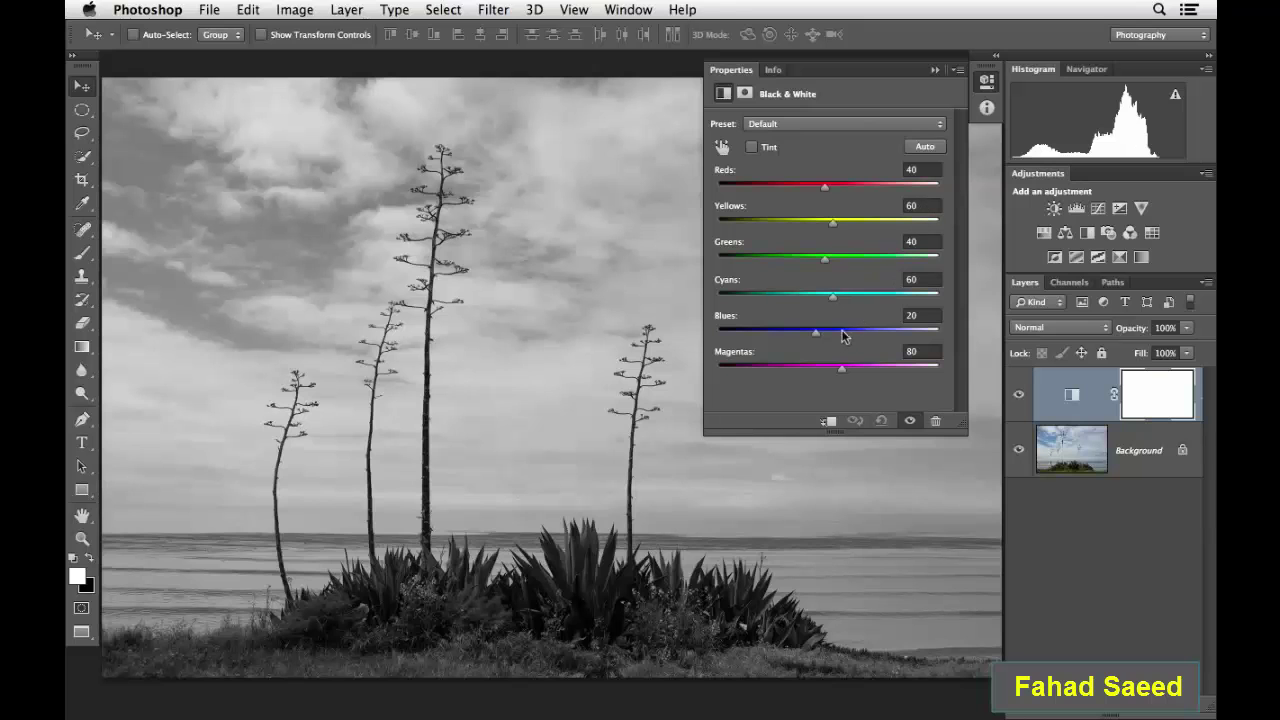
mouse_move(815, 332)
mouse_down()
mouse_move(891, 332)
mouse_move(729, 332)
mouse_move(923, 332)
mouse_move(772, 343)
mouse_move(865, 343)
mouse_up()
drag(798, 260, 857, 258)
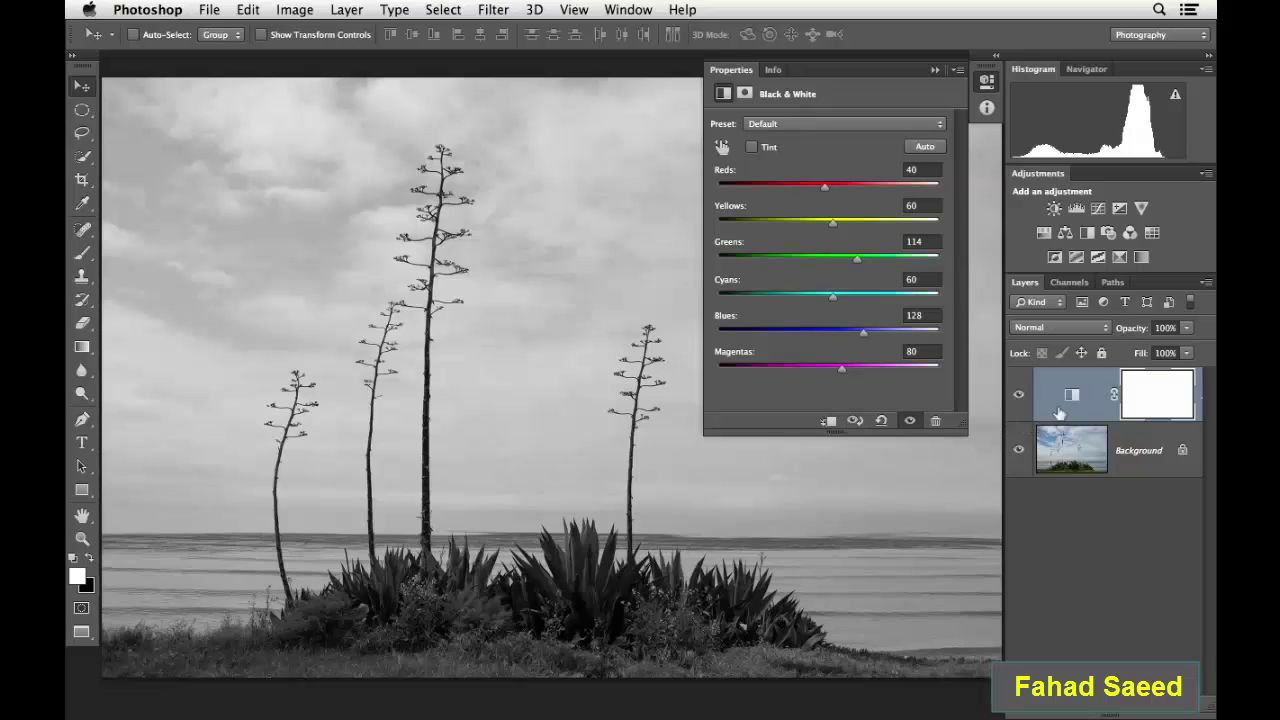
- Blend the Black & White layer as Luminosity and drop Blues to -125
click(1068, 330)
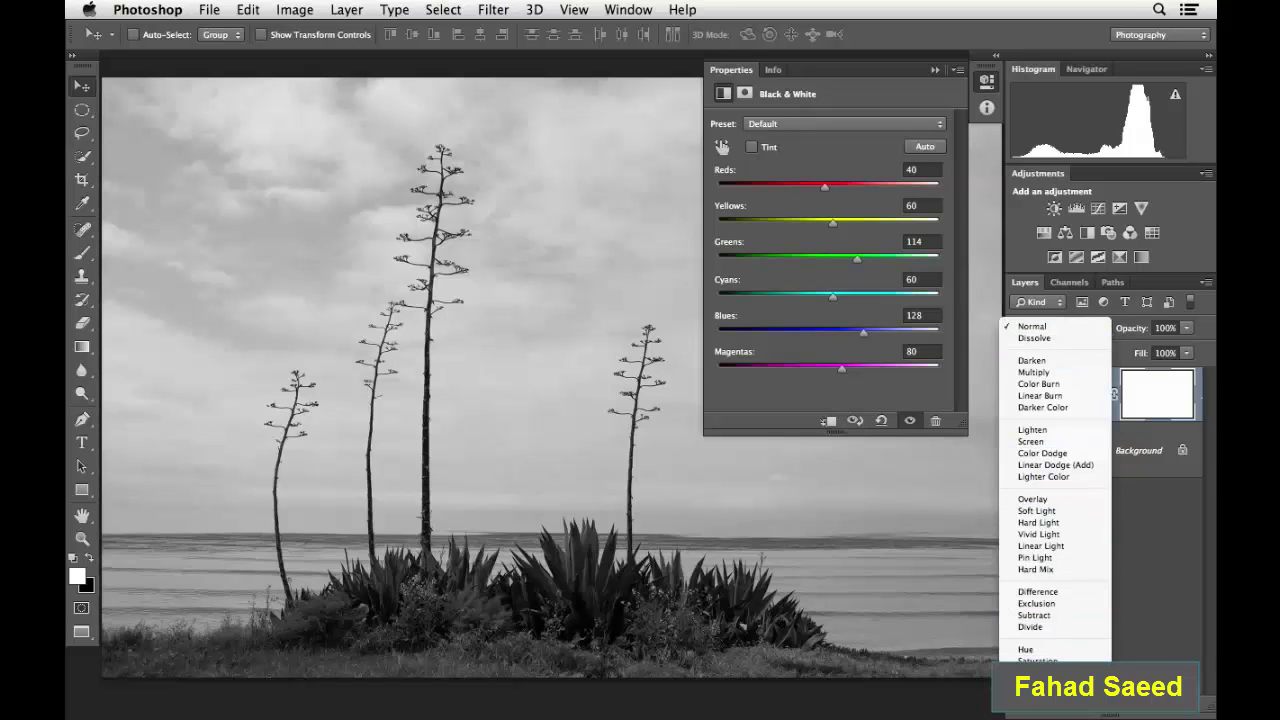
click(1045, 655)
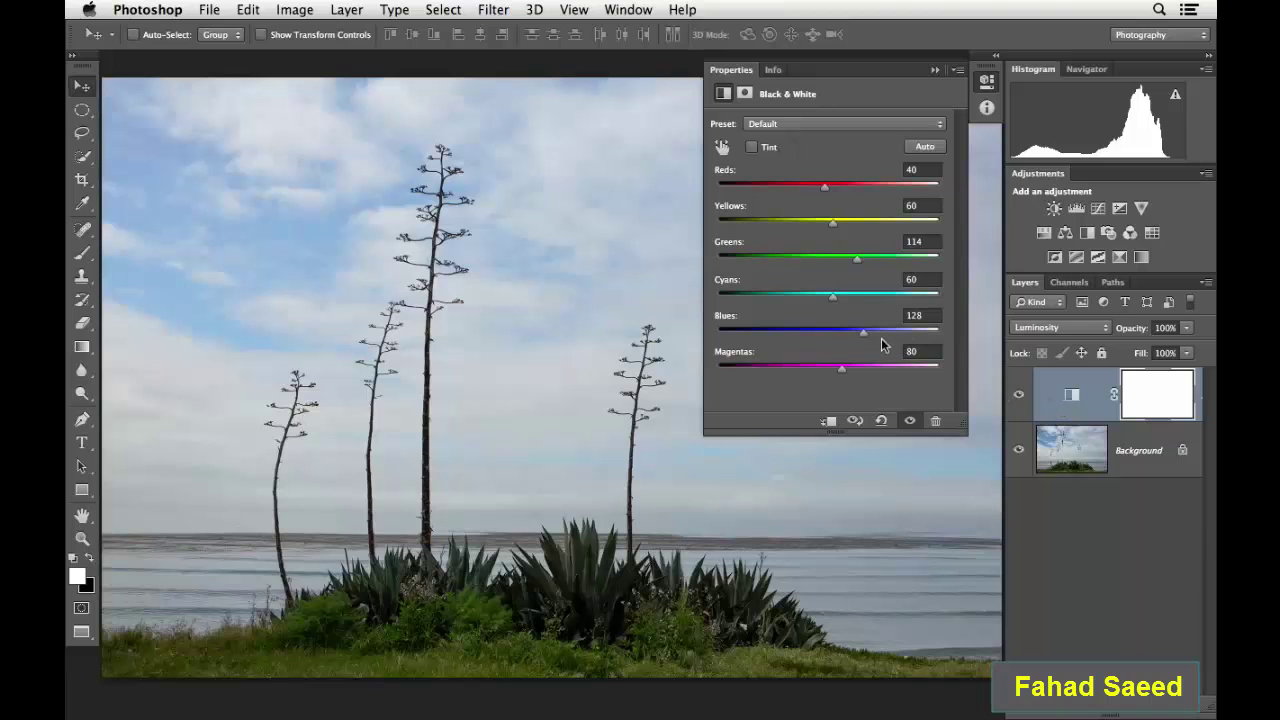
mouse_move(863, 333)
mouse_down()
mouse_move(733, 336)
mouse_move(752, 341)
mouse_up()
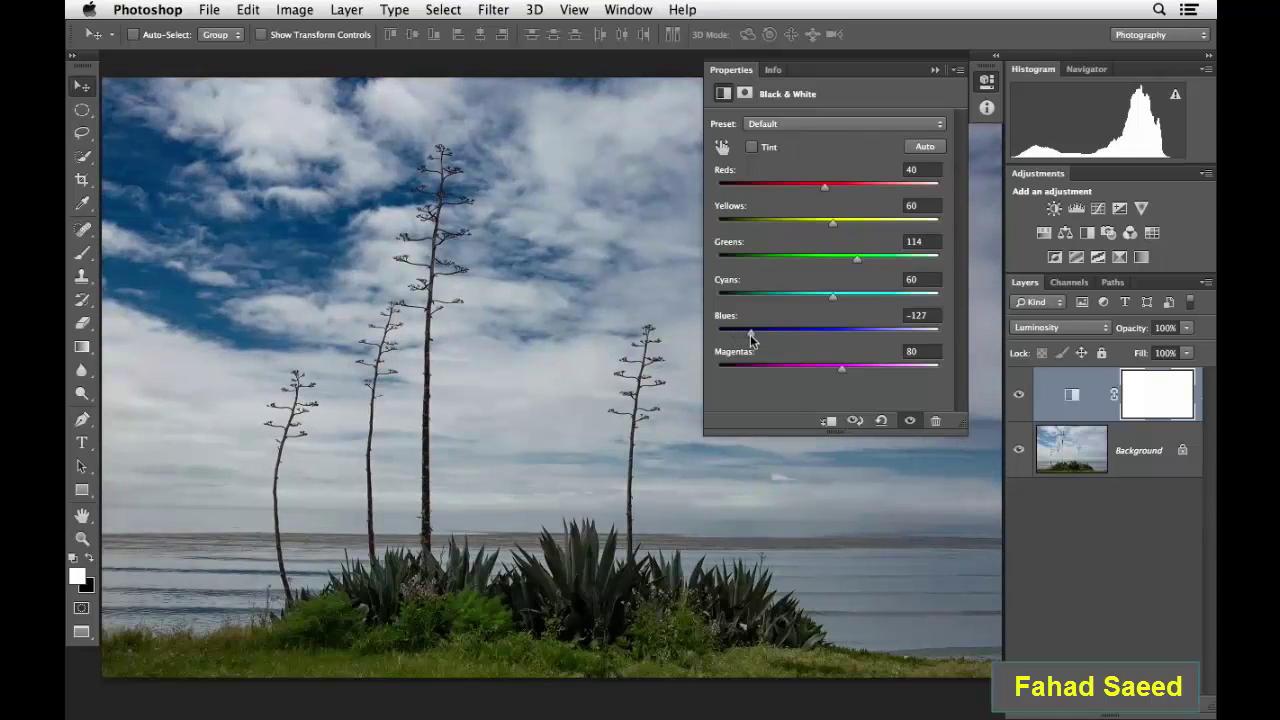
- Compare with the layer hidden, then set Yellows 197, Greens 116 and Blues -143
click(1020, 399)
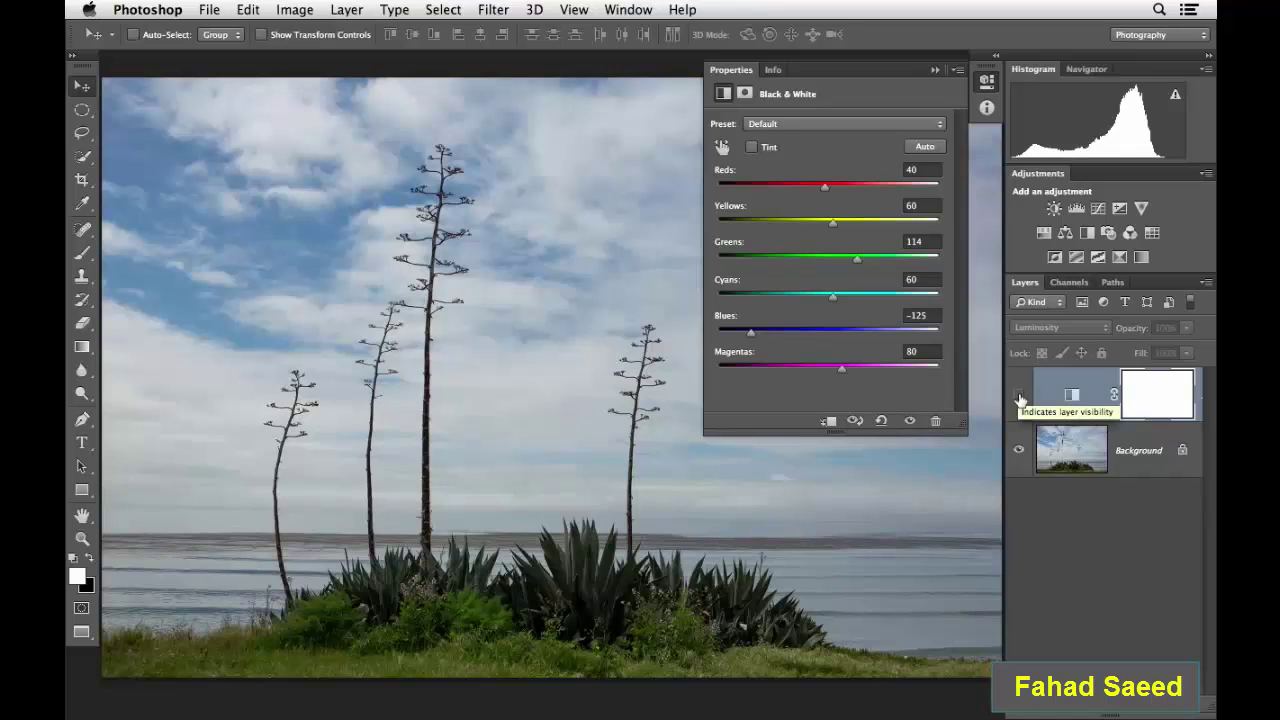
click(1020, 399)
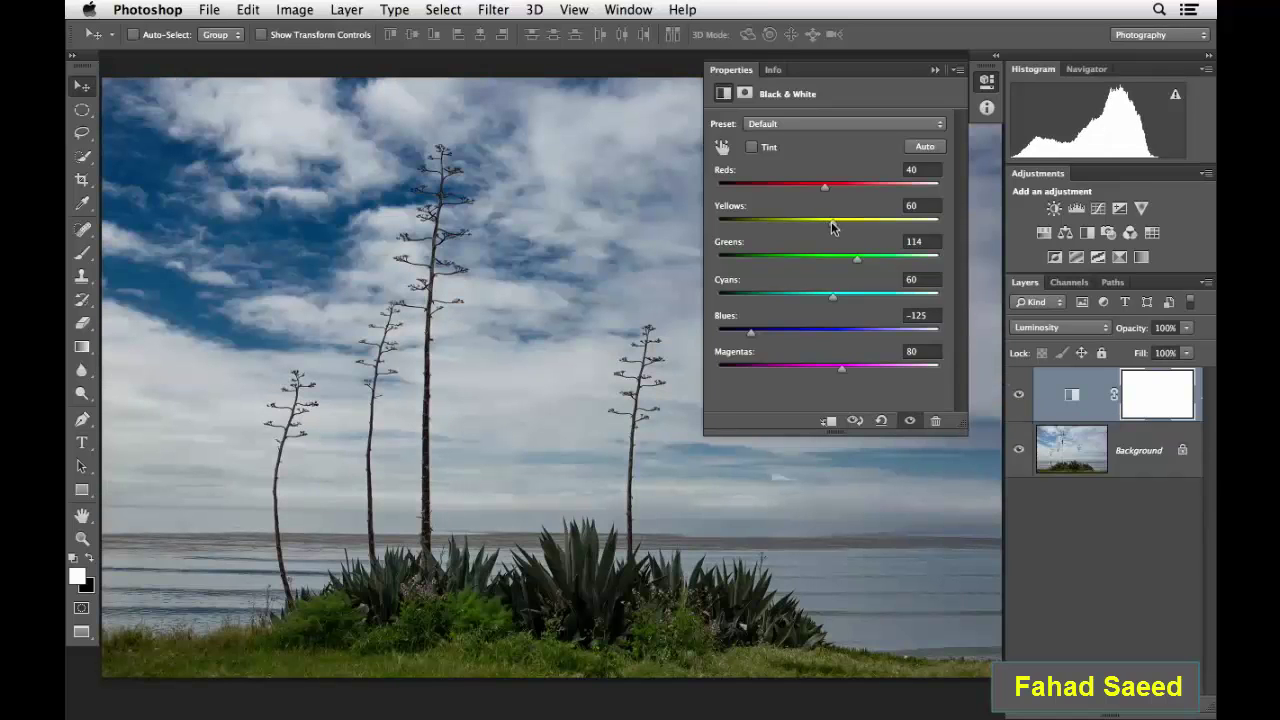
mouse_move(833, 222)
mouse_down()
mouse_move(790, 228)
mouse_move(897, 223)
mouse_move(803, 229)
mouse_move(888, 222)
mouse_move(820, 260)
mouse_move(903, 262)
mouse_move(861, 257)
mouse_move(908, 222)
mouse_up()
drag(861, 258, 867, 258)
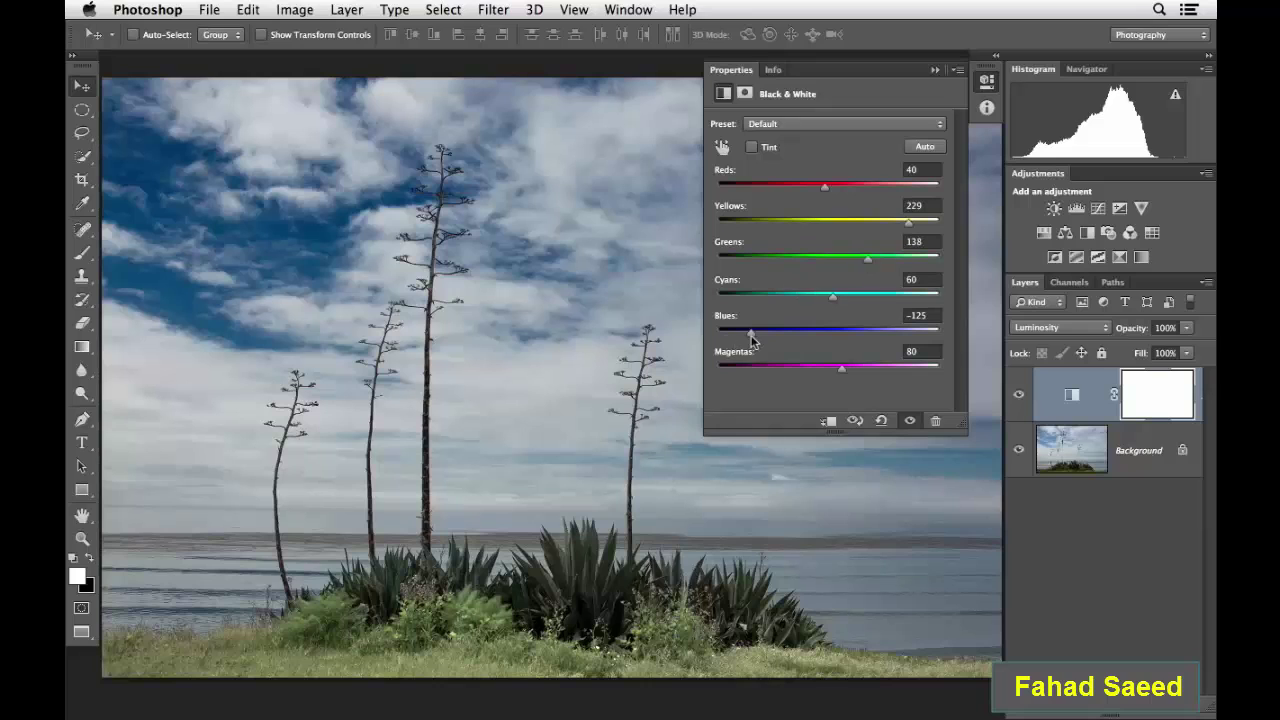
drag(751, 332, 743, 333)
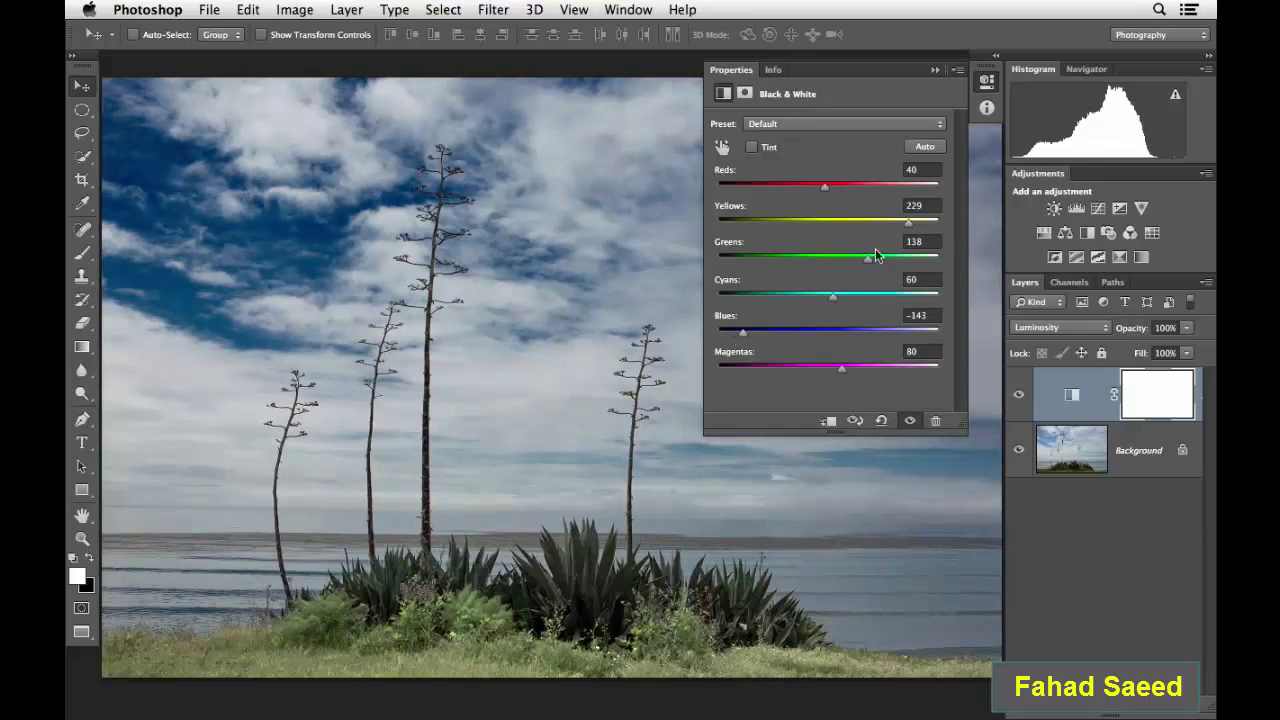
drag(862, 263, 857, 259)
drag(908, 222, 893, 223)
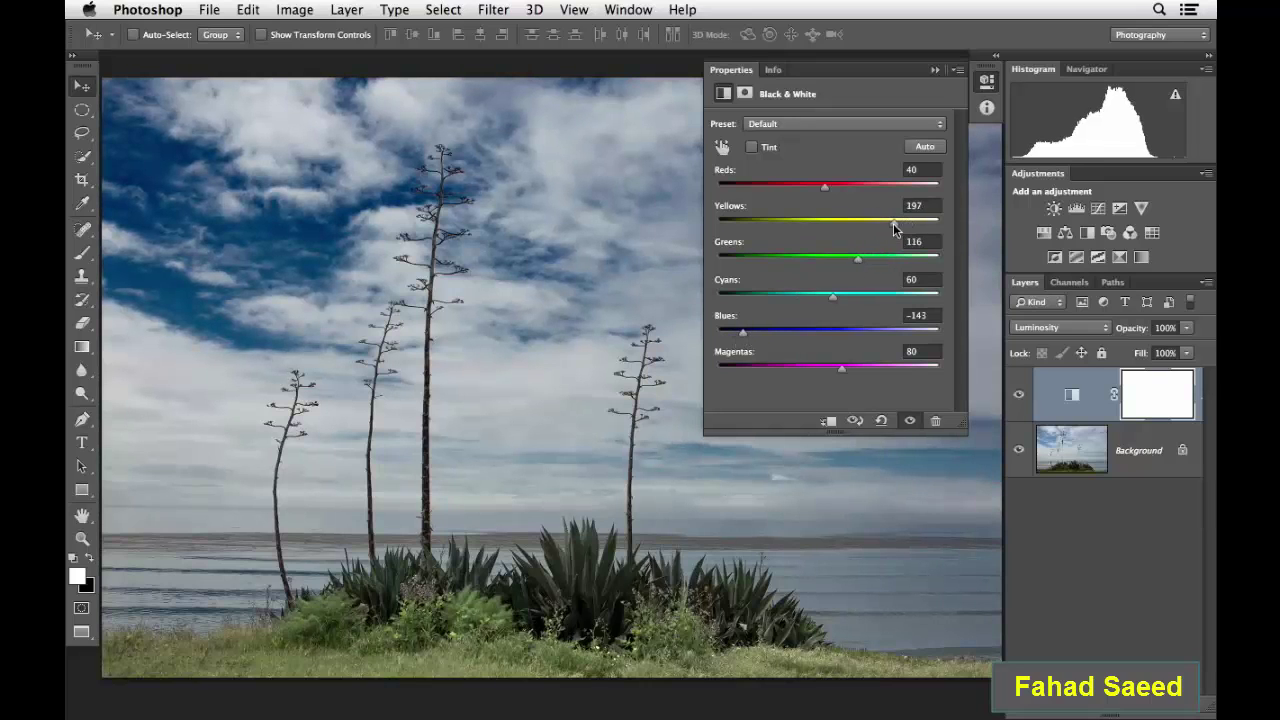
click(1019, 396)
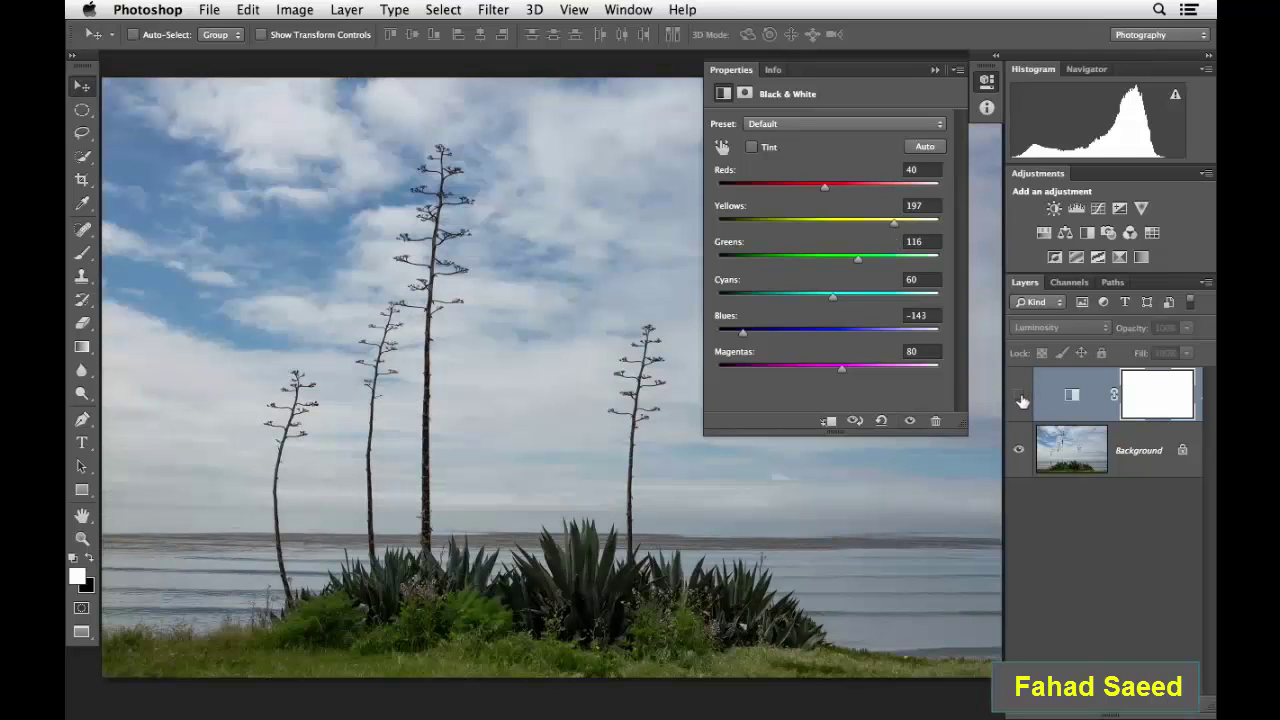
click(1020, 398)
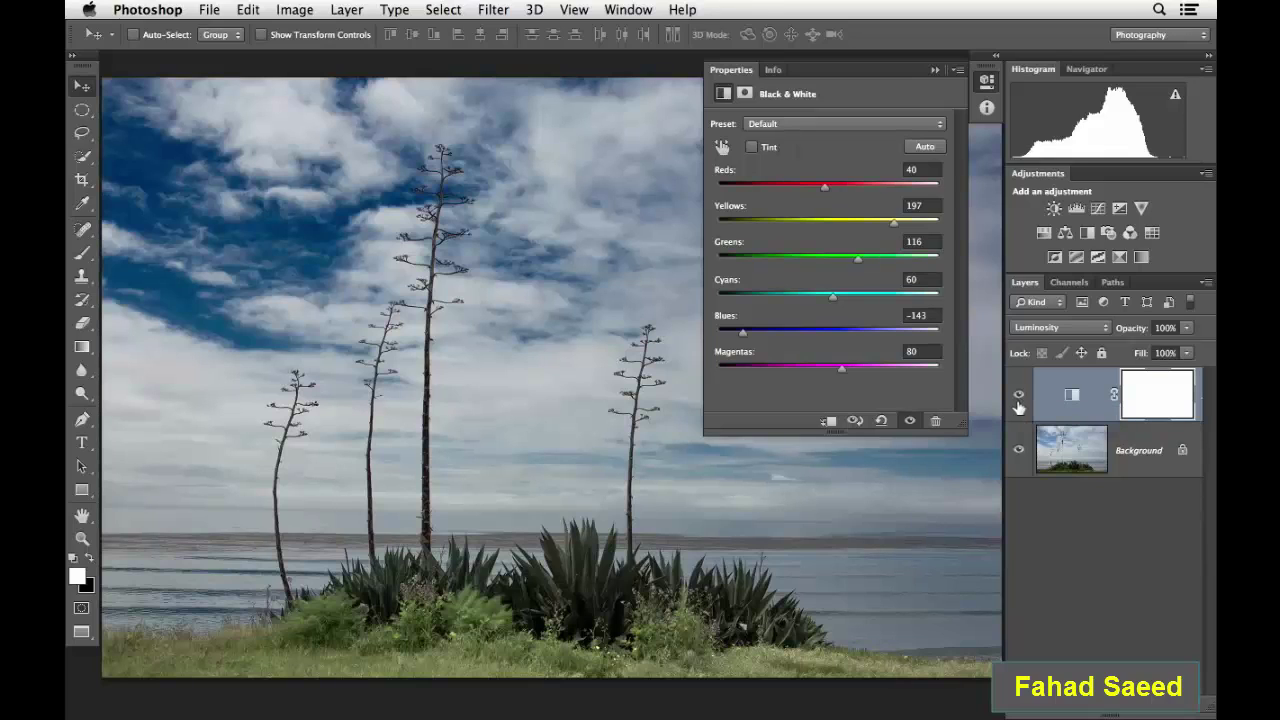
- Add a Curves layer with an S-curve, shadows lowered and highlights lifted
click(1097, 208)
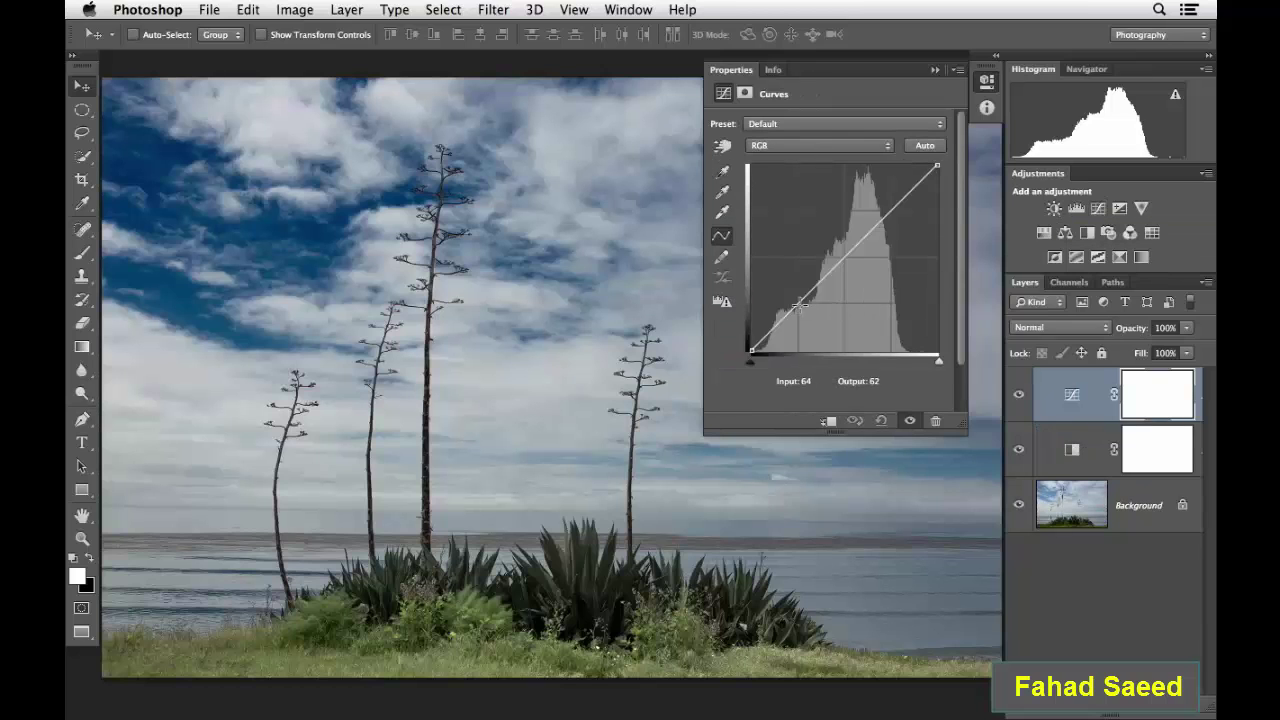
drag(799, 305, 803, 314)
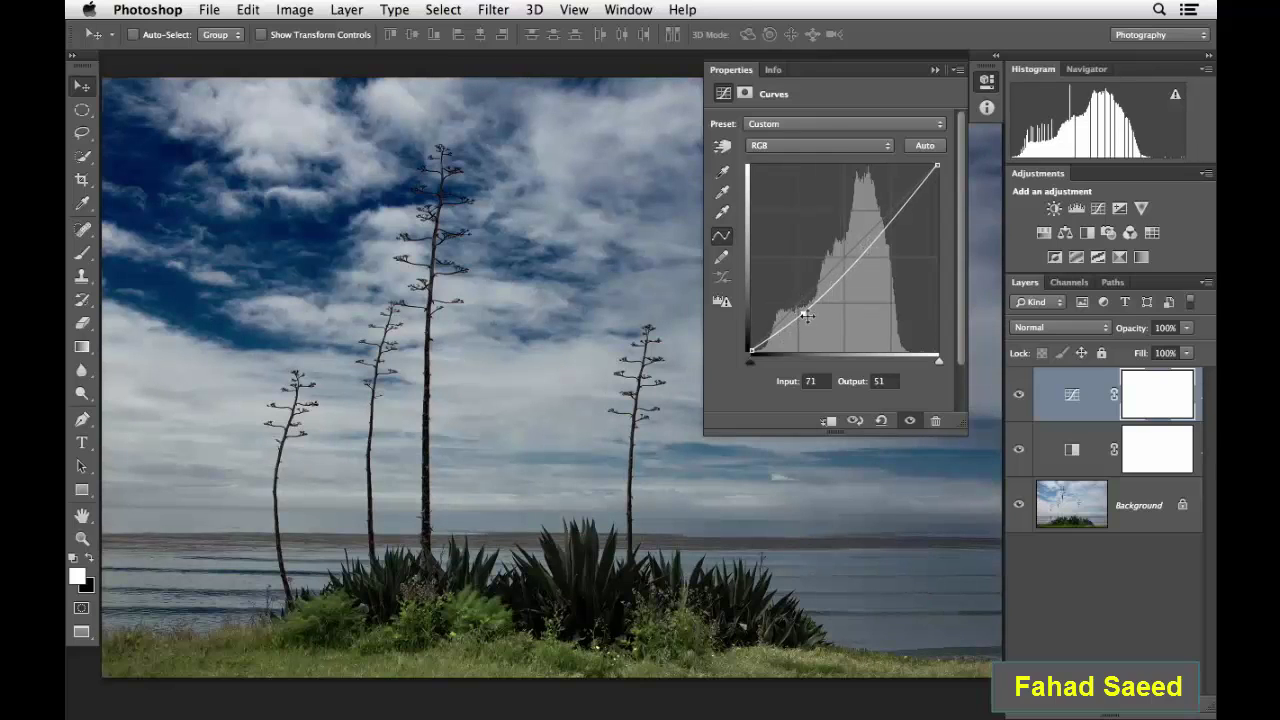
drag(877, 231, 875, 219)
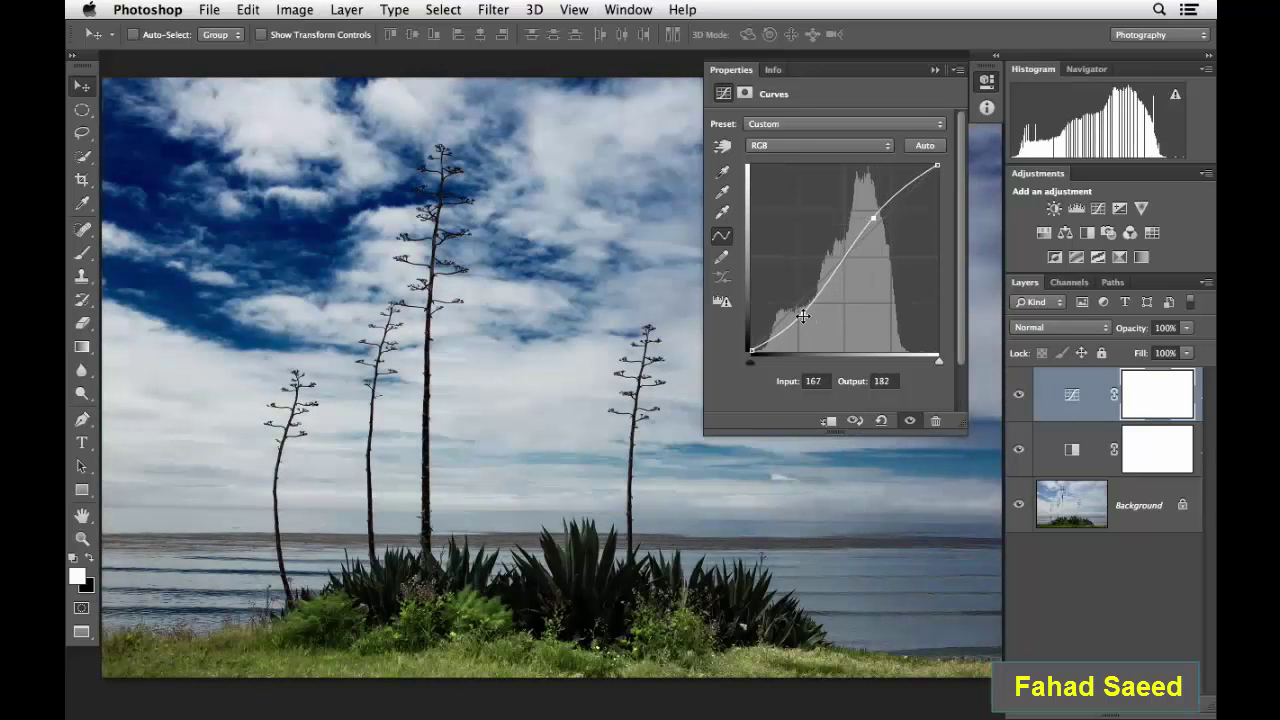
drag(803, 315, 803, 312)
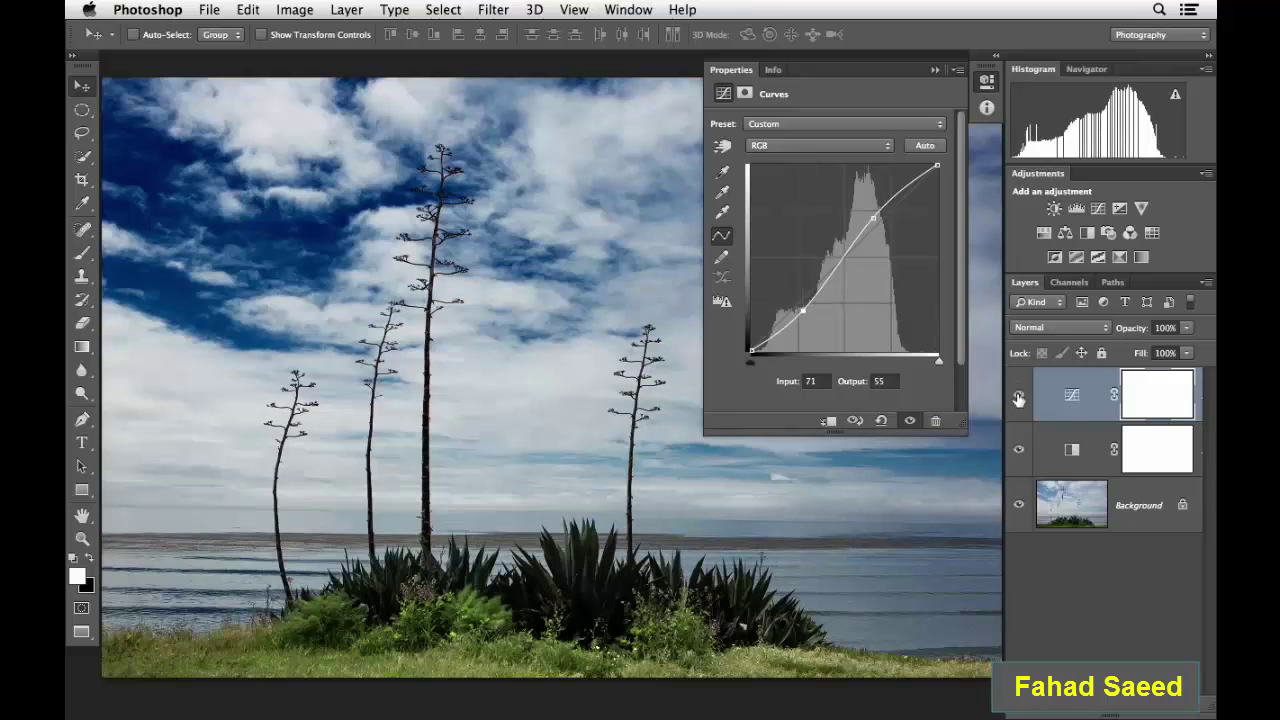
- Toggle the Curves layer's visibility to compare contrast, leaving it hidden
click(1018, 396)
click(1018, 397)
click(1018, 397)
click(1018, 398)
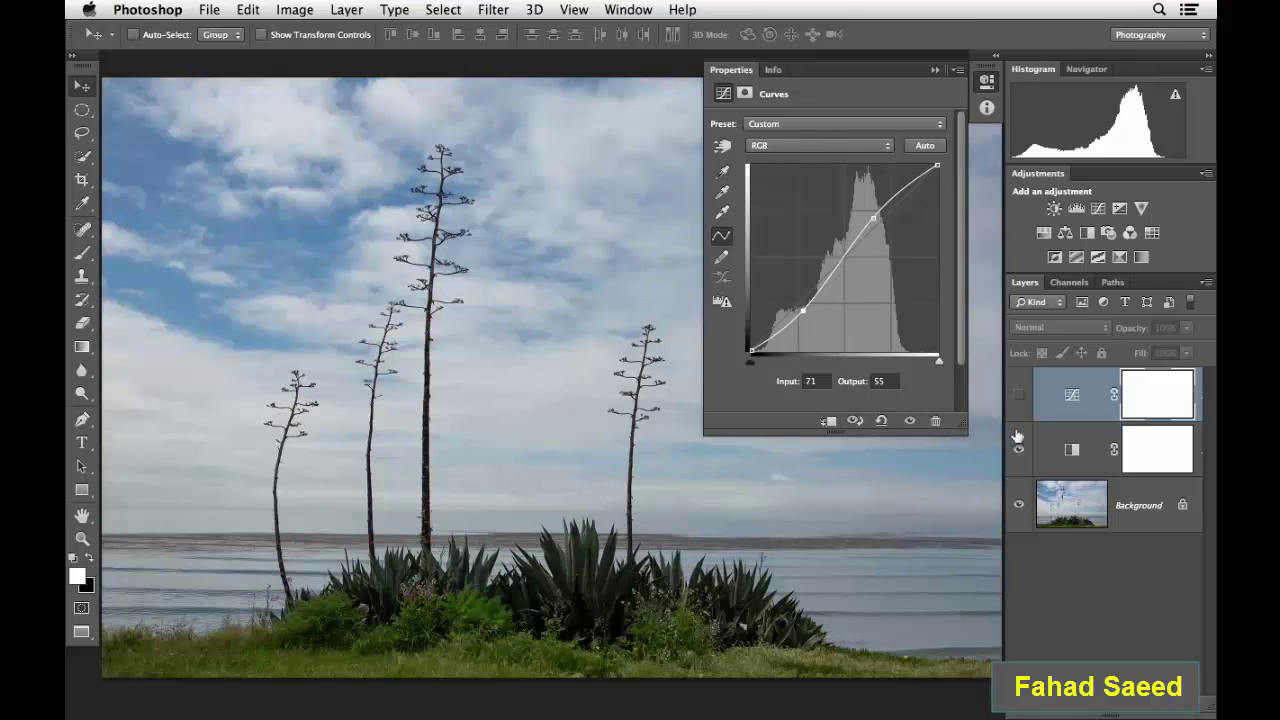
- Show the Curves layer again and lower the Black & White layer's opacity
click(1018, 398)
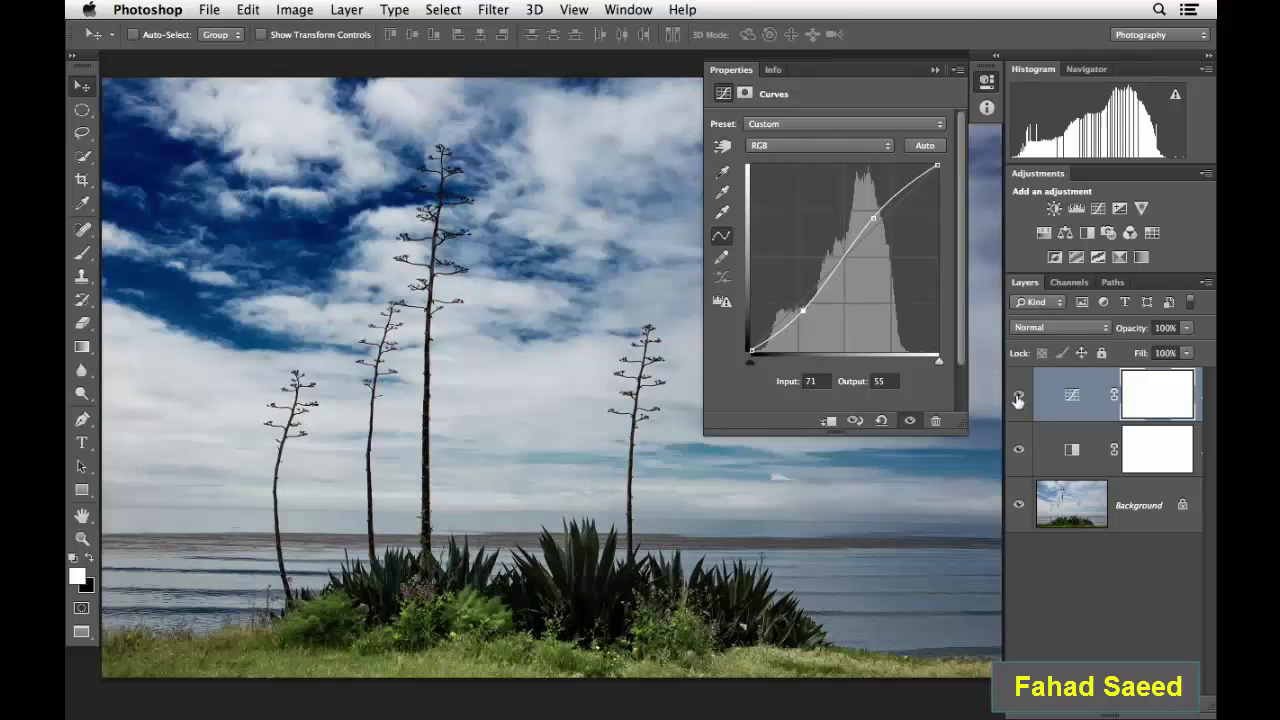
click(1053, 451)
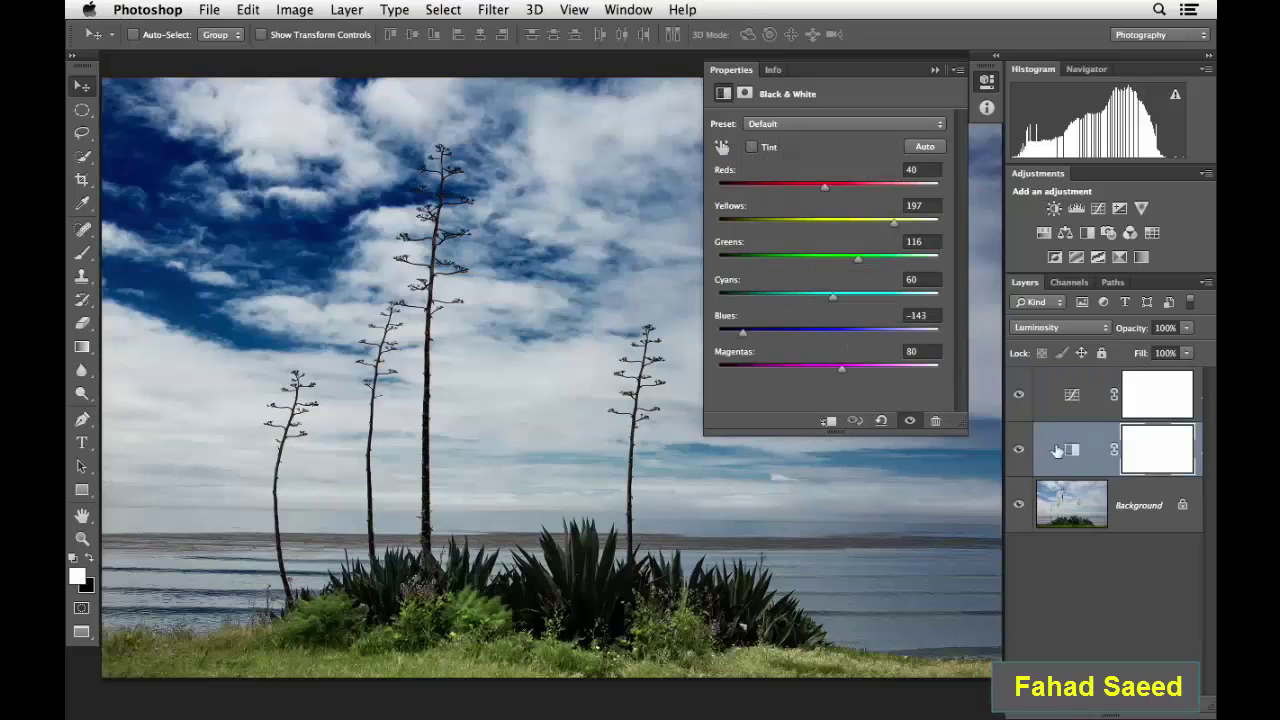
click(1183, 349)
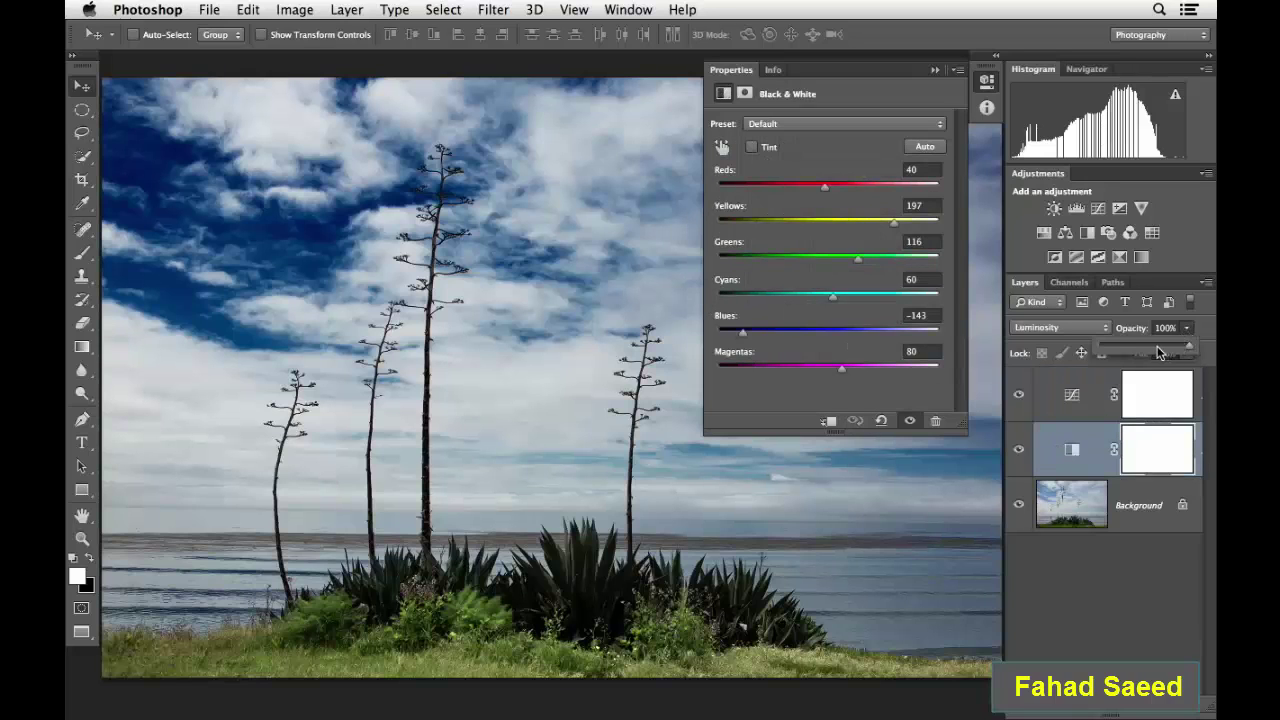
drag(1180, 346, 1127, 347)
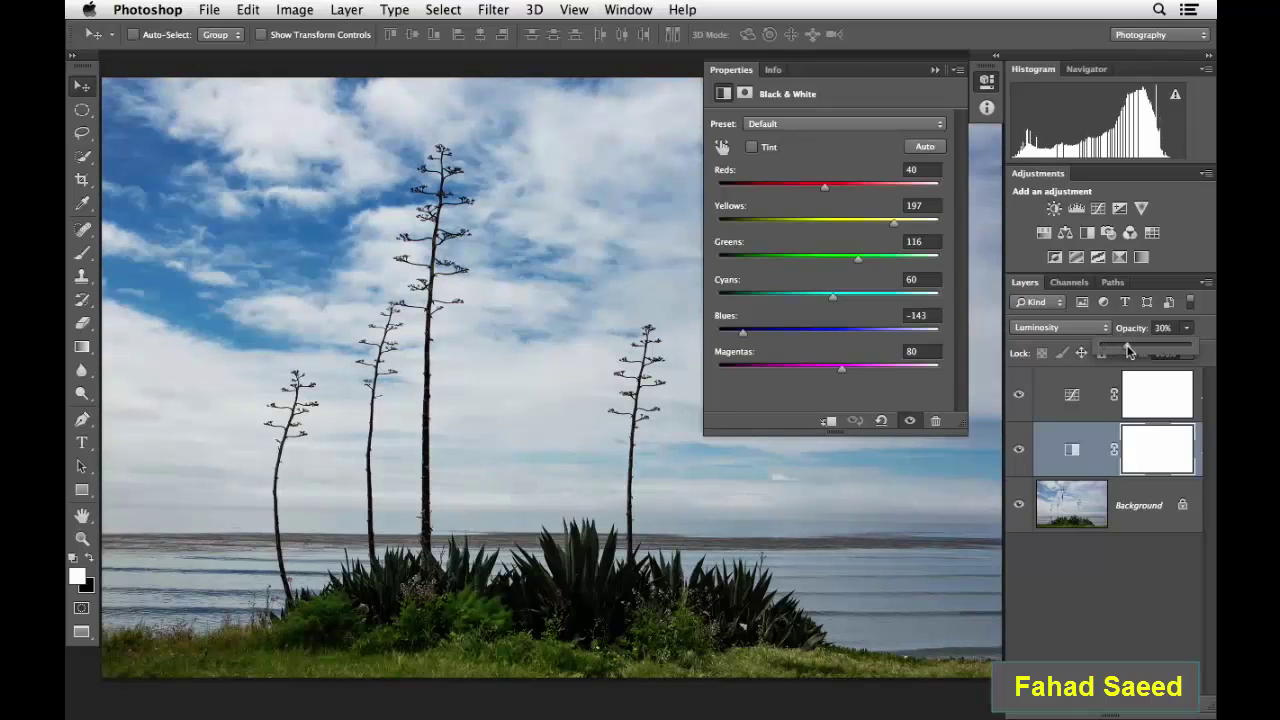
- Toggle both adjustment layers on and off to compare, leaving both visible
click(1017, 451)
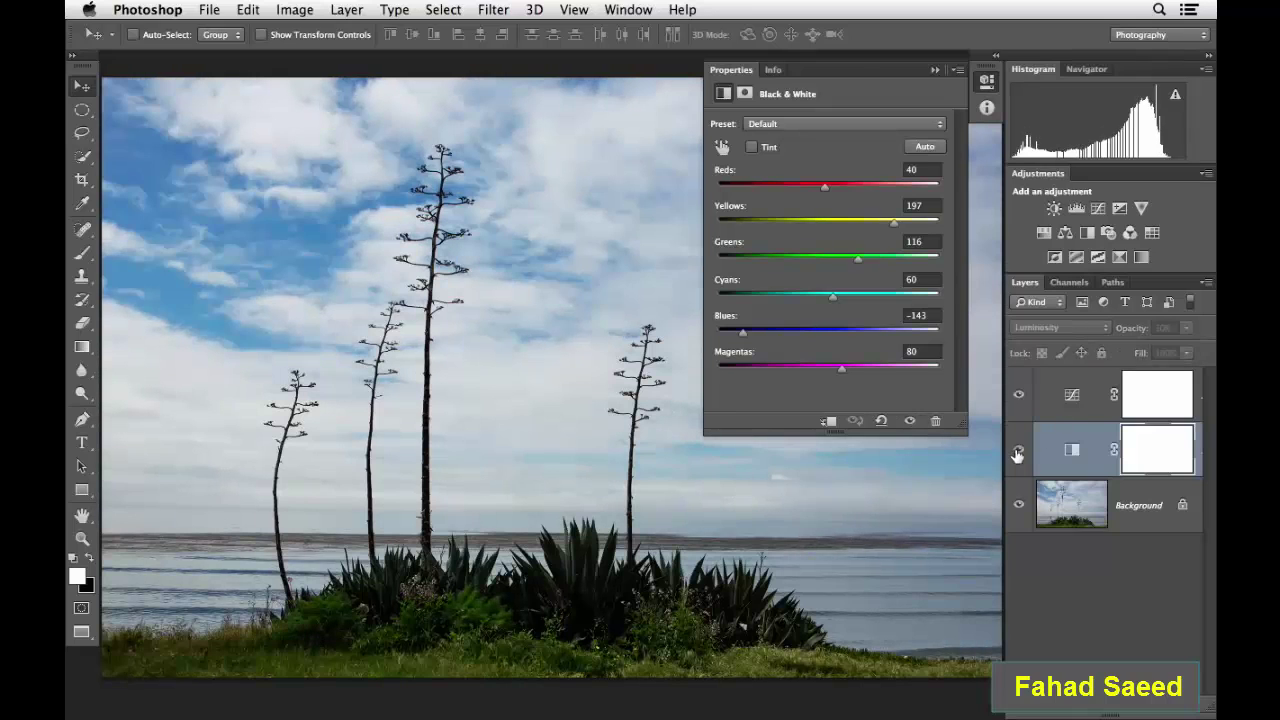
click(1017, 451)
click(1017, 455)
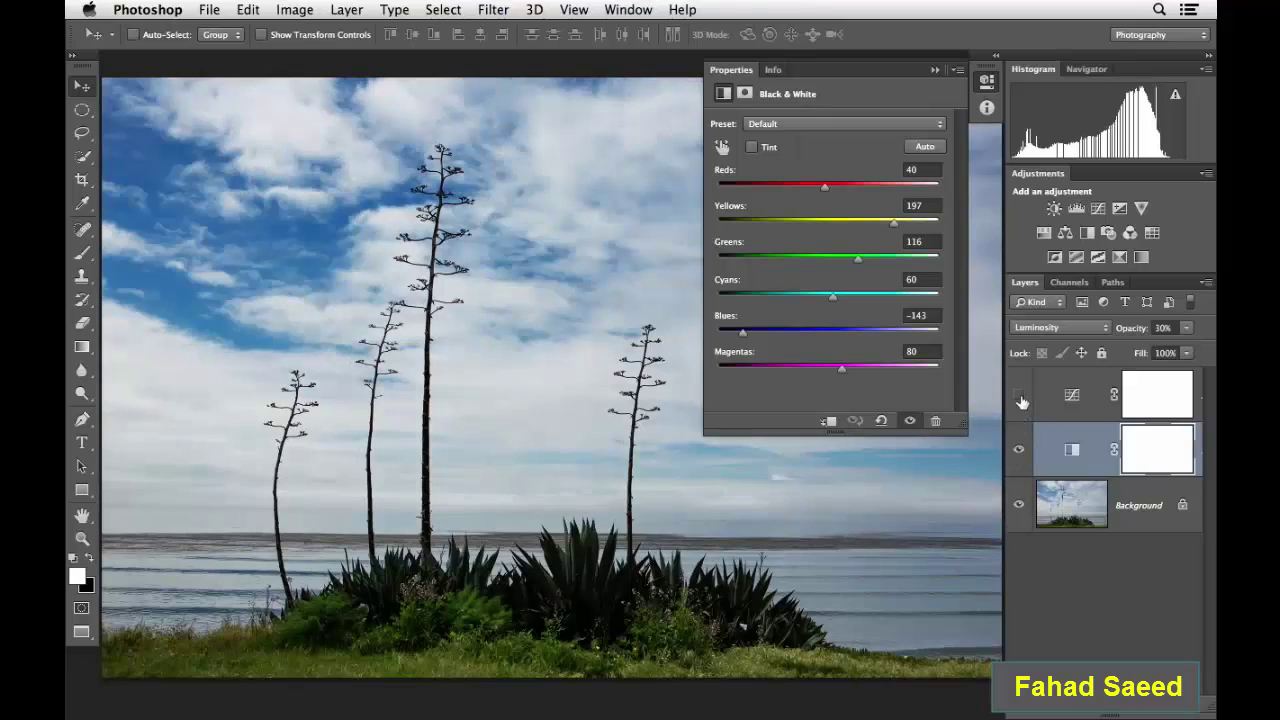
click(1018, 394)
click(1018, 451)
click(1018, 394)
- Set Black & White opacity to 50% and ease Blues back to -64
click(1186, 328)
drag(1152, 344, 1161, 344)
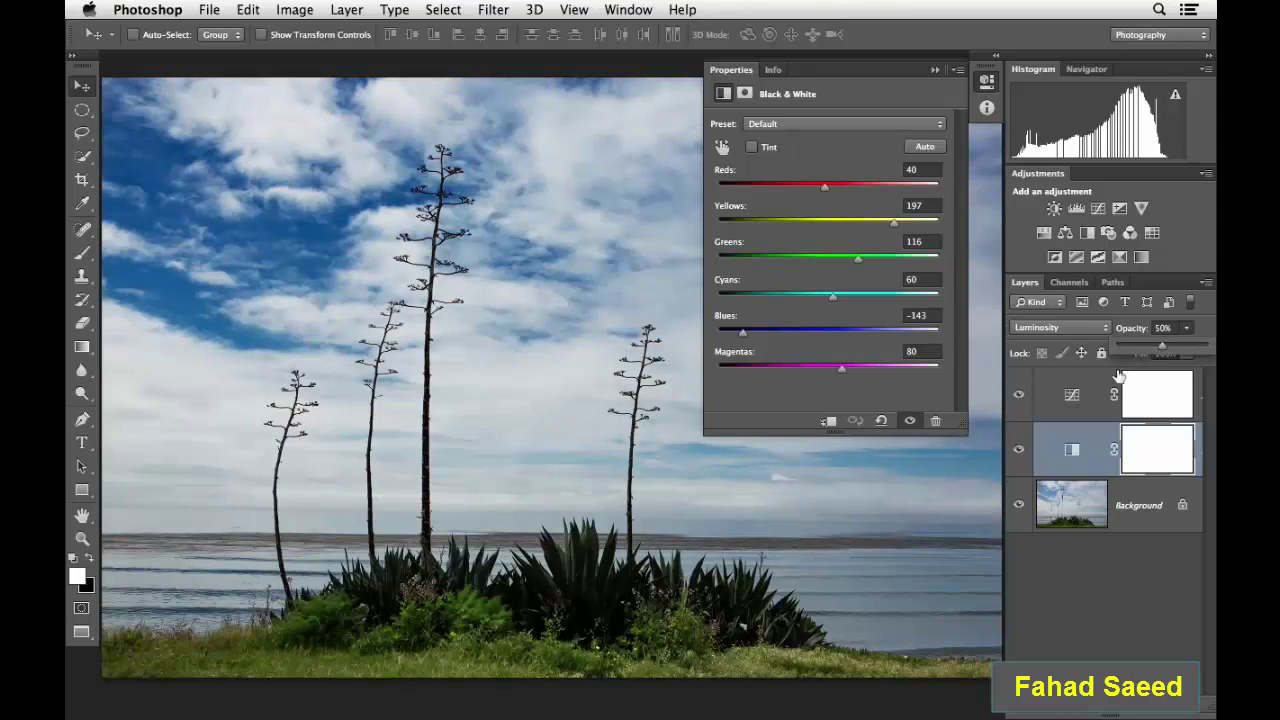
mouse_move(742, 331)
mouse_down()
mouse_move(812, 340)
mouse_move(779, 342)
mouse_up()
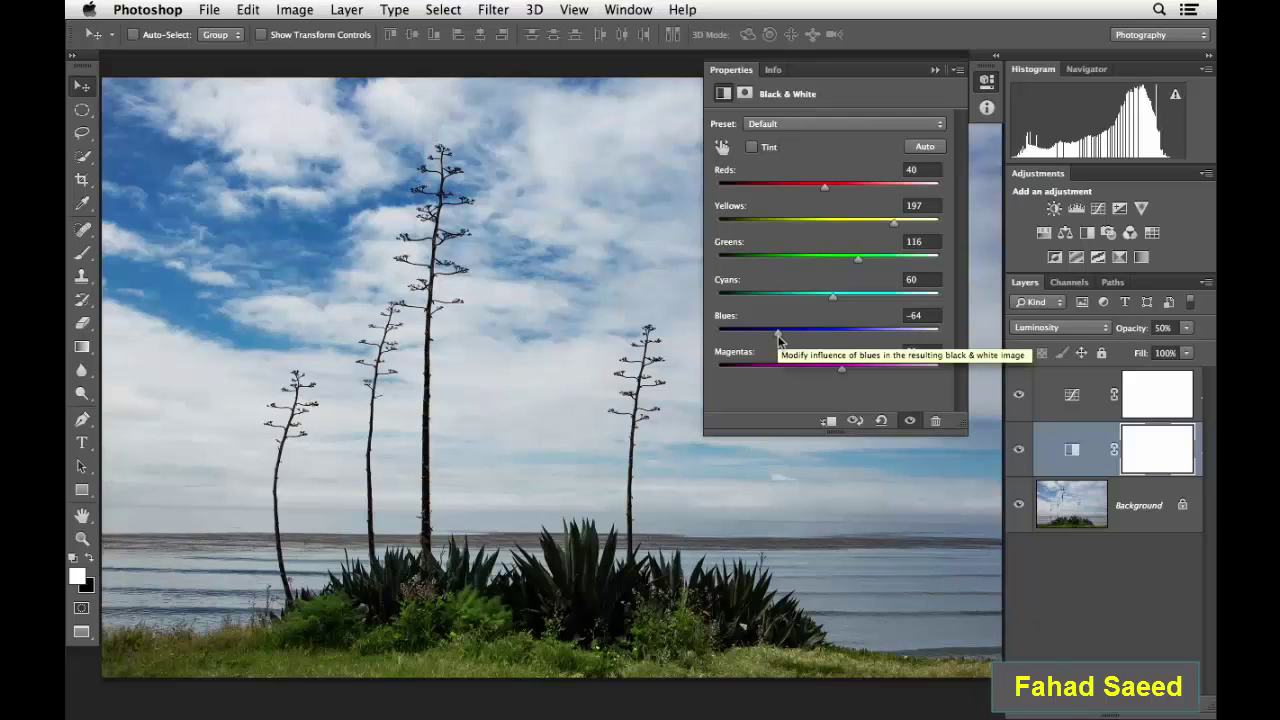
- Lower Blues to -89, then toggle the Curves layer to compare, leaving it visible
drag(779, 338, 767, 337)
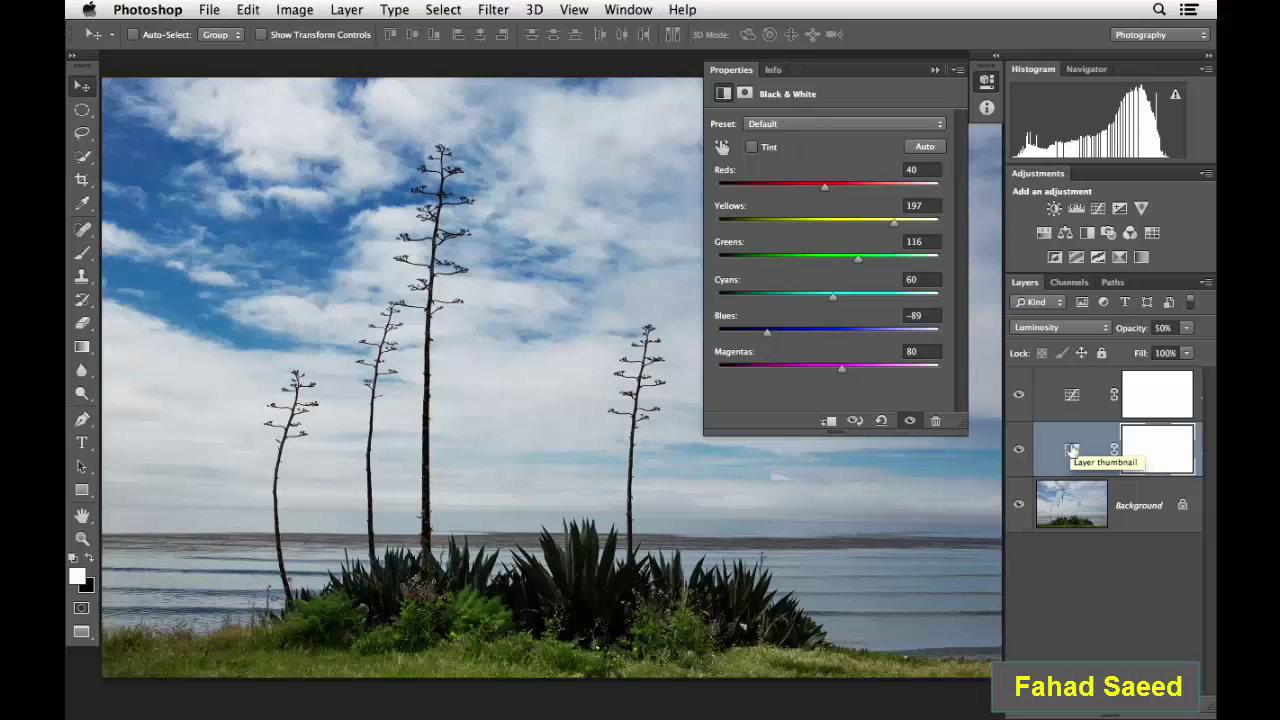
click(1071, 396)
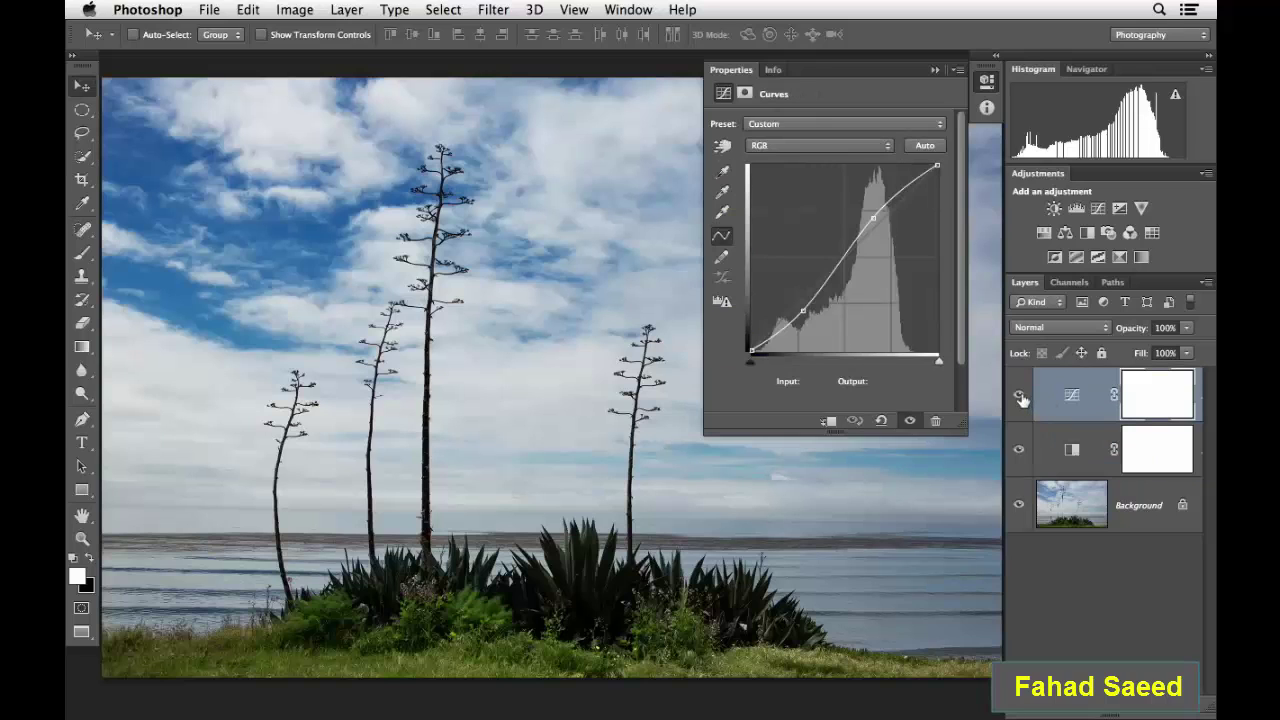
click(1019, 397)
click(1020, 398)
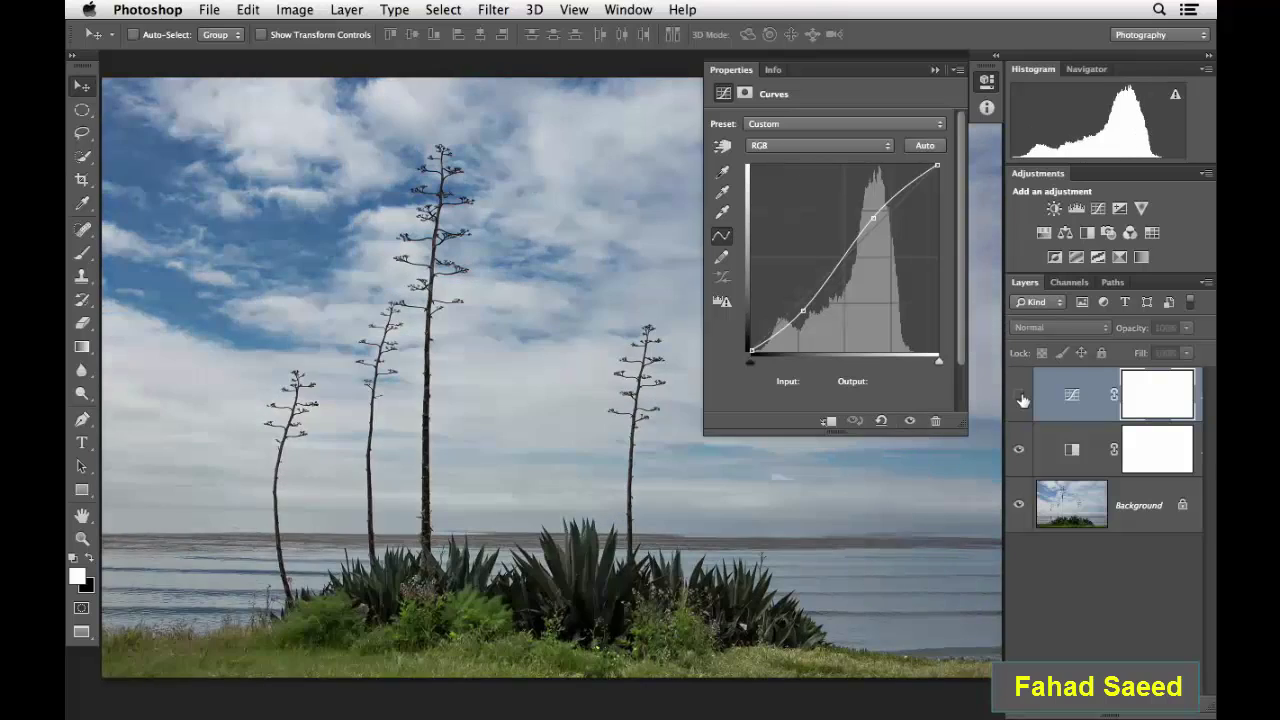
click(1020, 398)
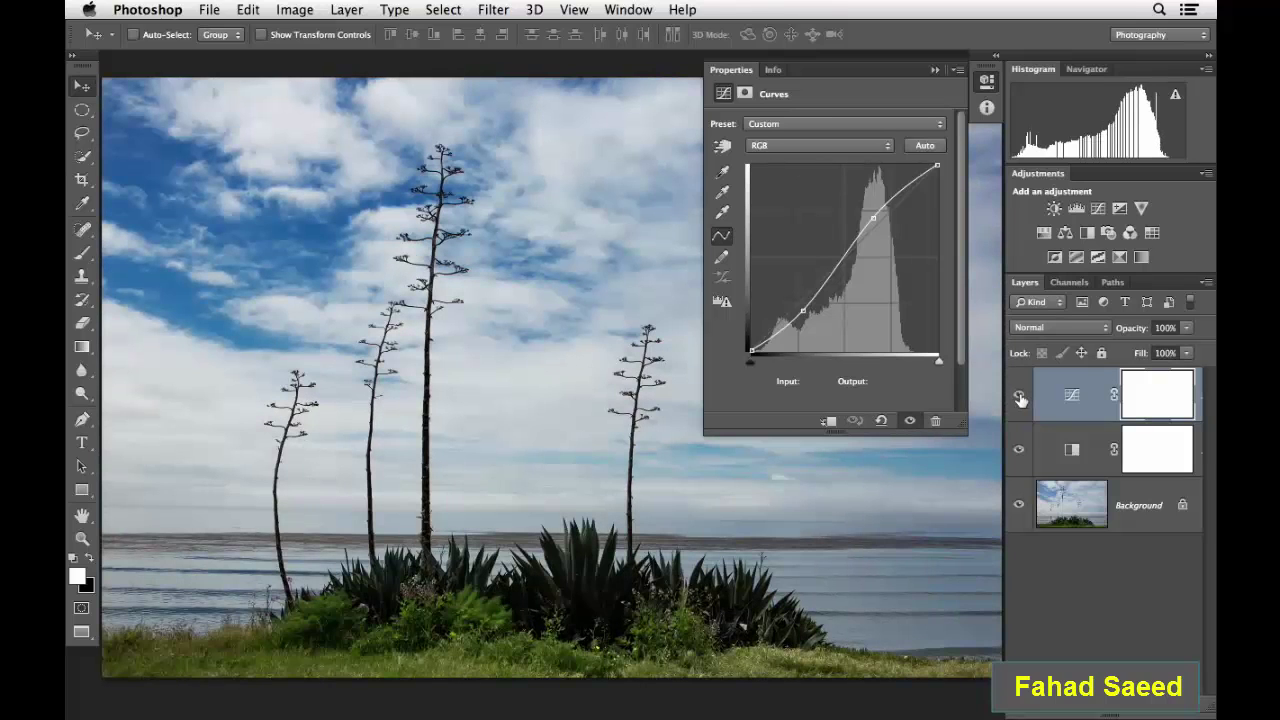